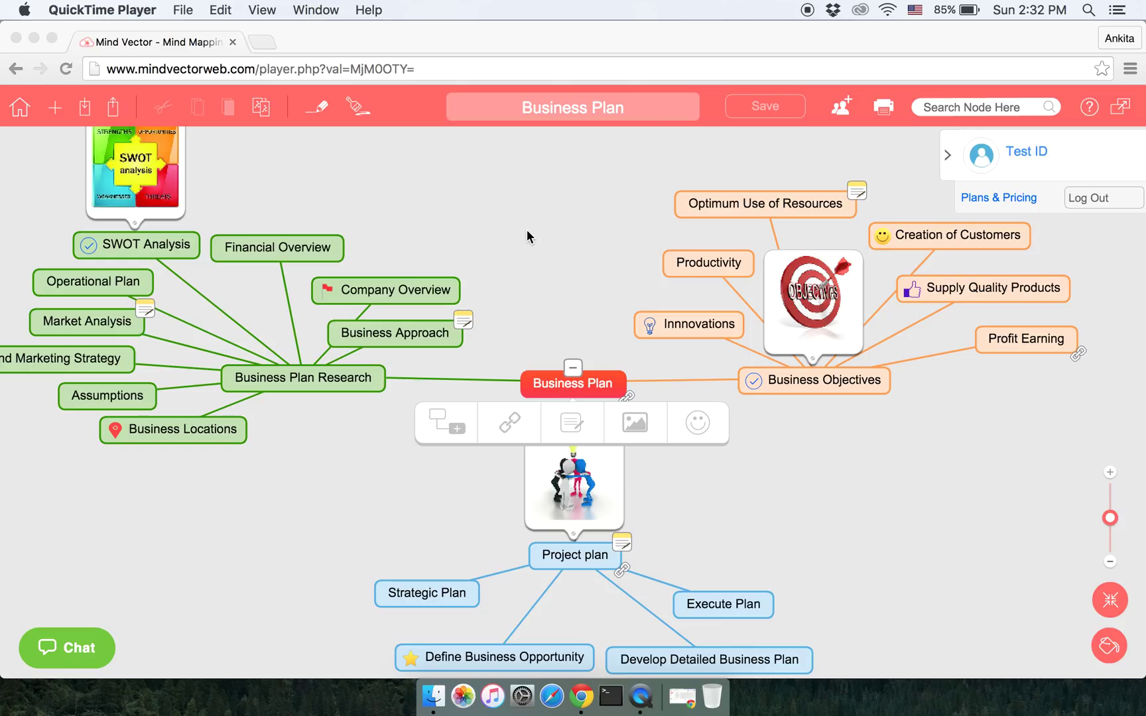
# Step: Cut Company Overview, paste it back under Business Plan Research, and place it beside Financial Overview
pyautogui.click(526, 230)
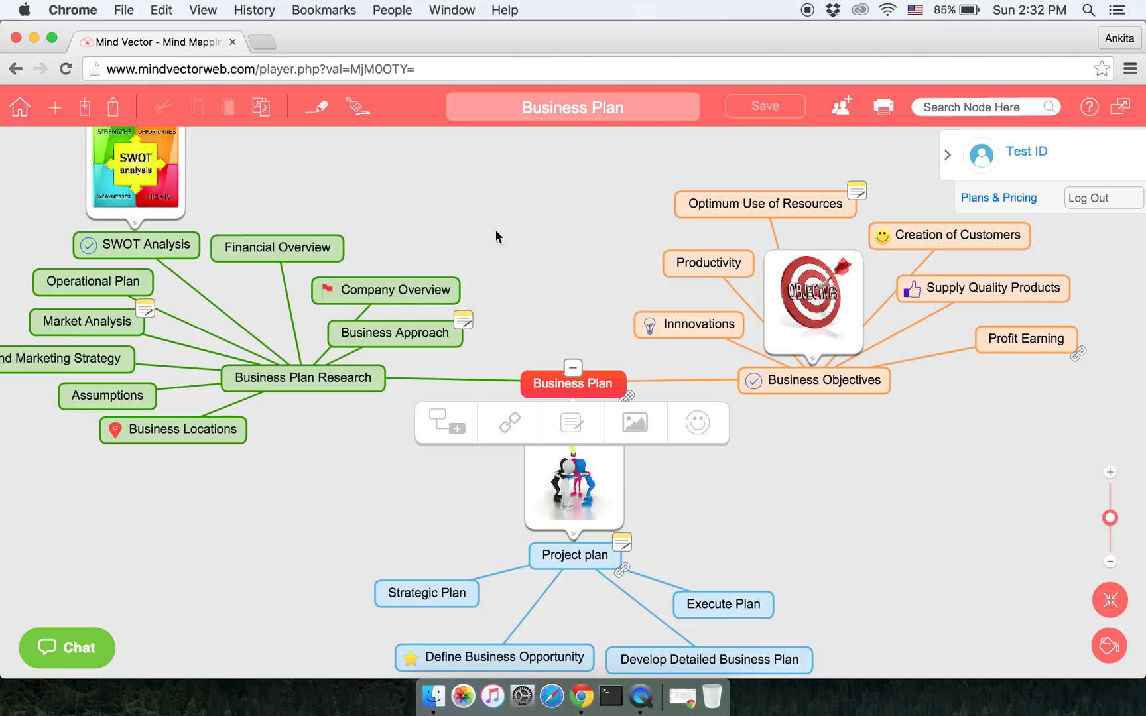
pyautogui.click(400, 296)
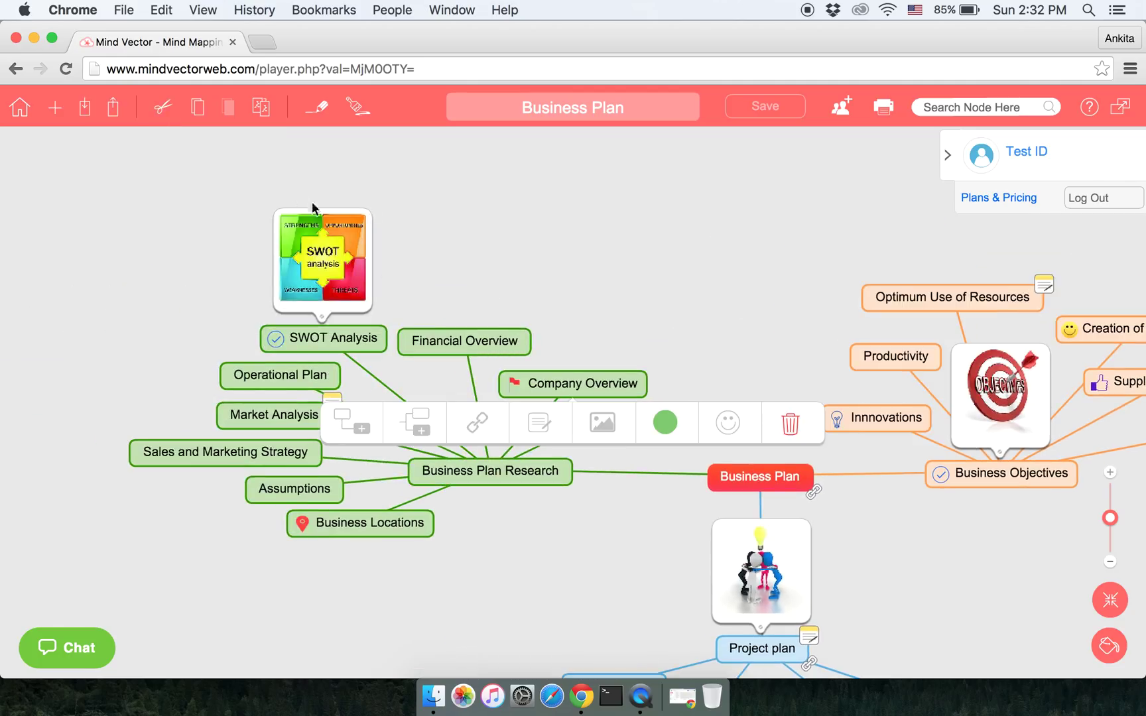
pyautogui.click(164, 108)
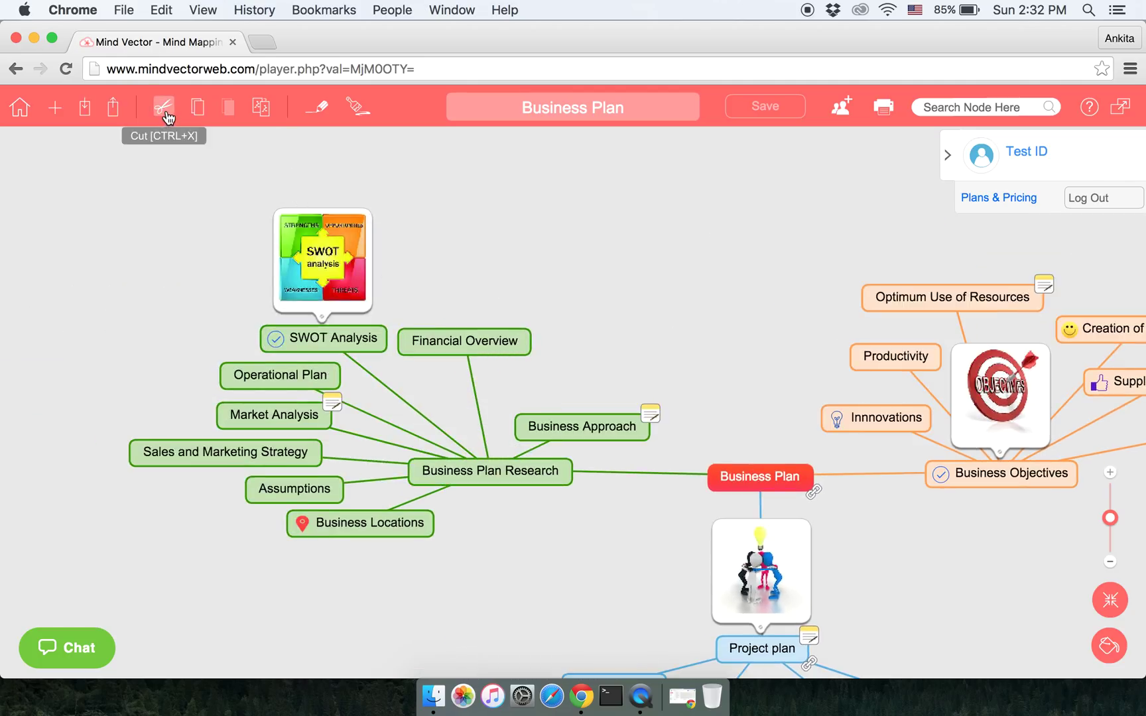
pyautogui.click(478, 472)
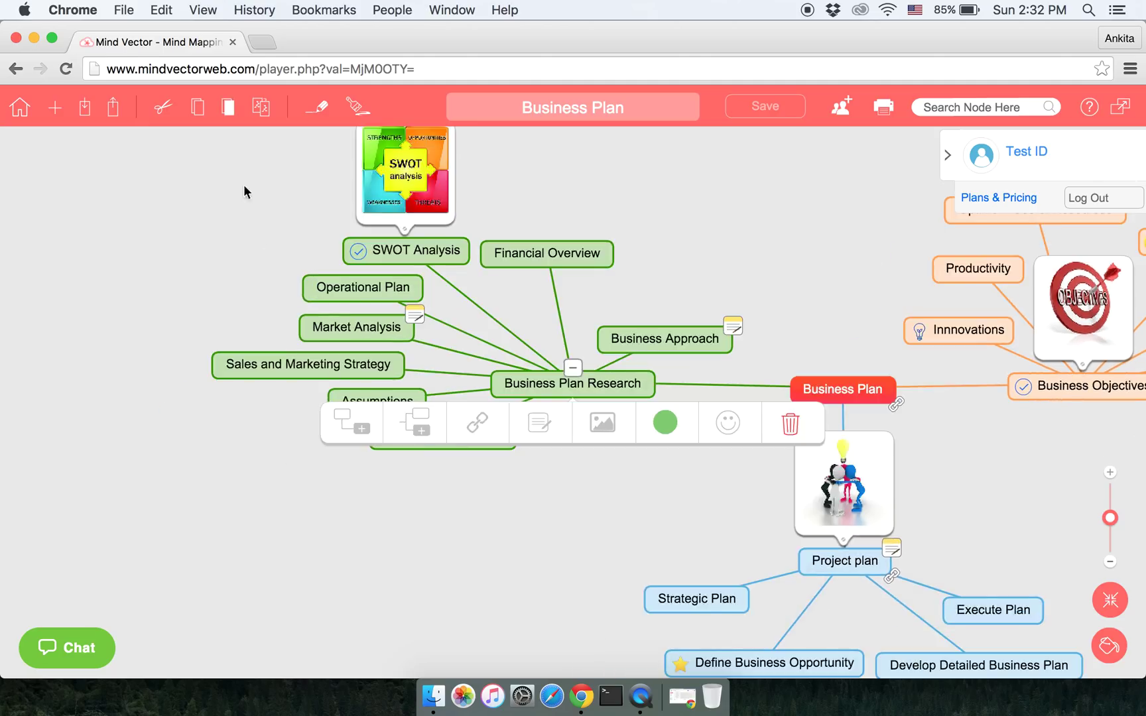
pyautogui.click(229, 109)
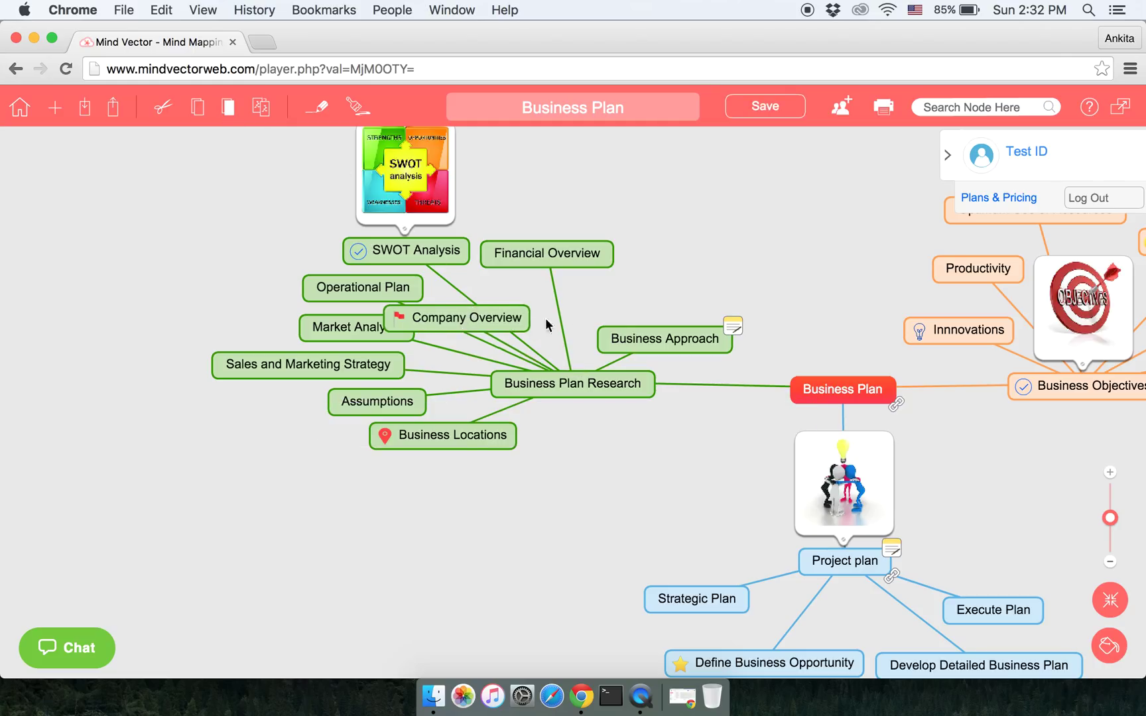
pyautogui.moveTo(462, 327); pyautogui.dragTo(681, 283)
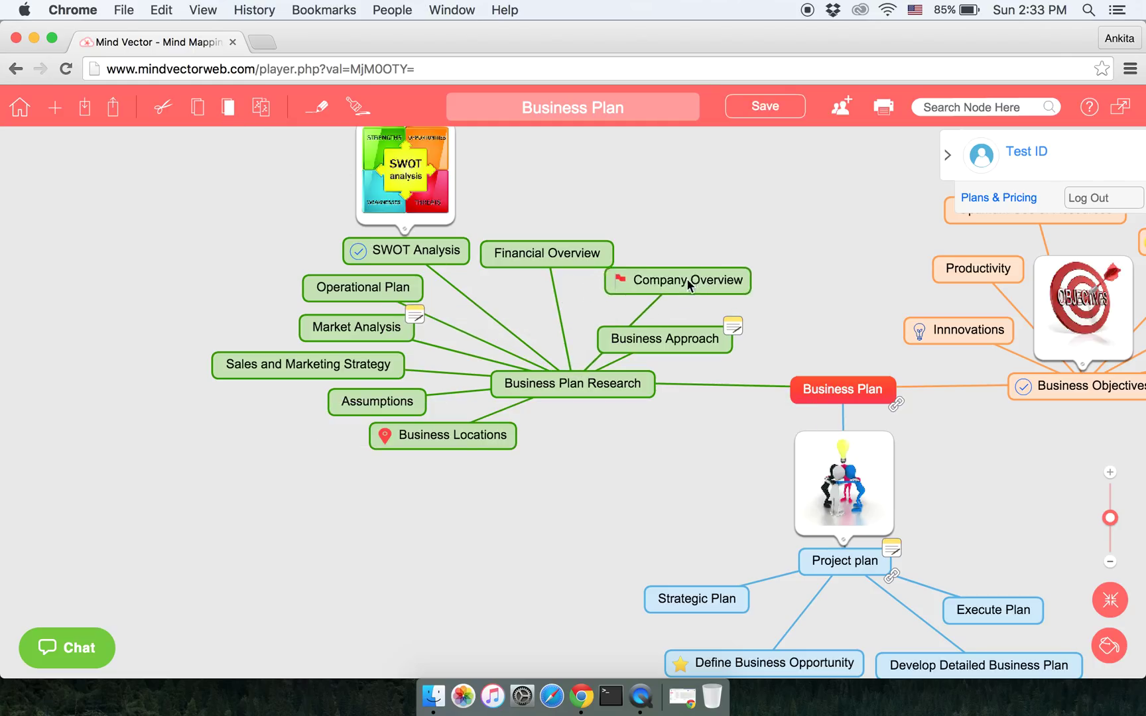
pyautogui.click(546, 253)
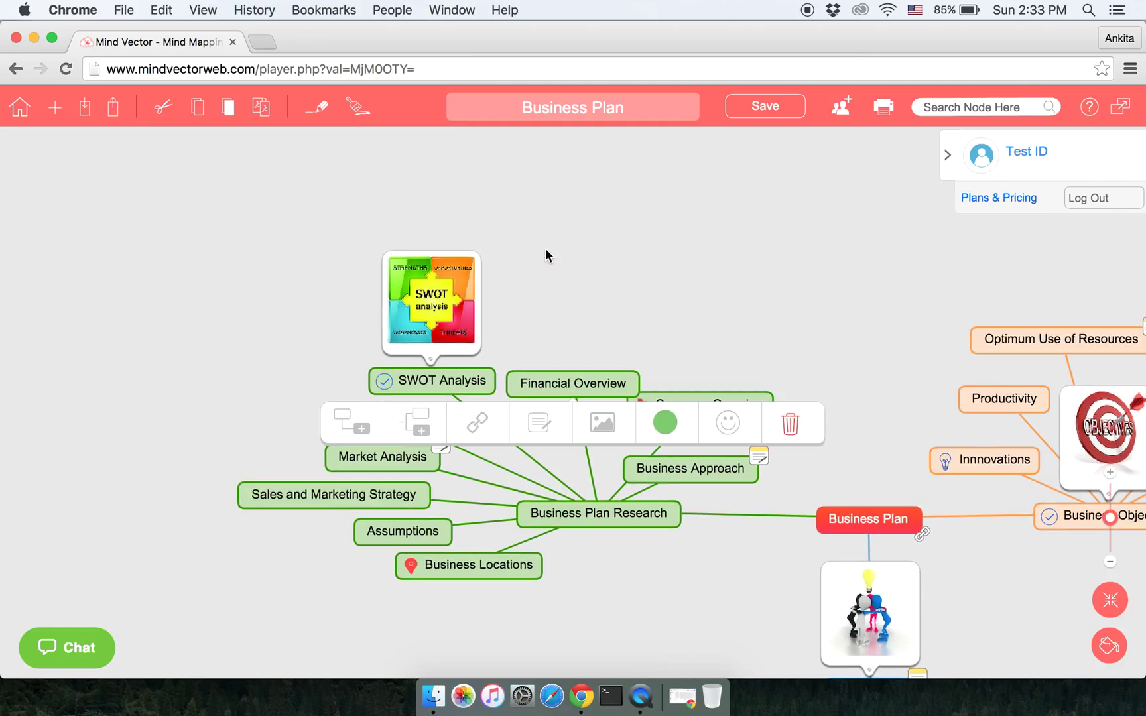
# Step: Copy the Financial Overview node and paste the copy under Business Plan Research
pyautogui.click(201, 121)
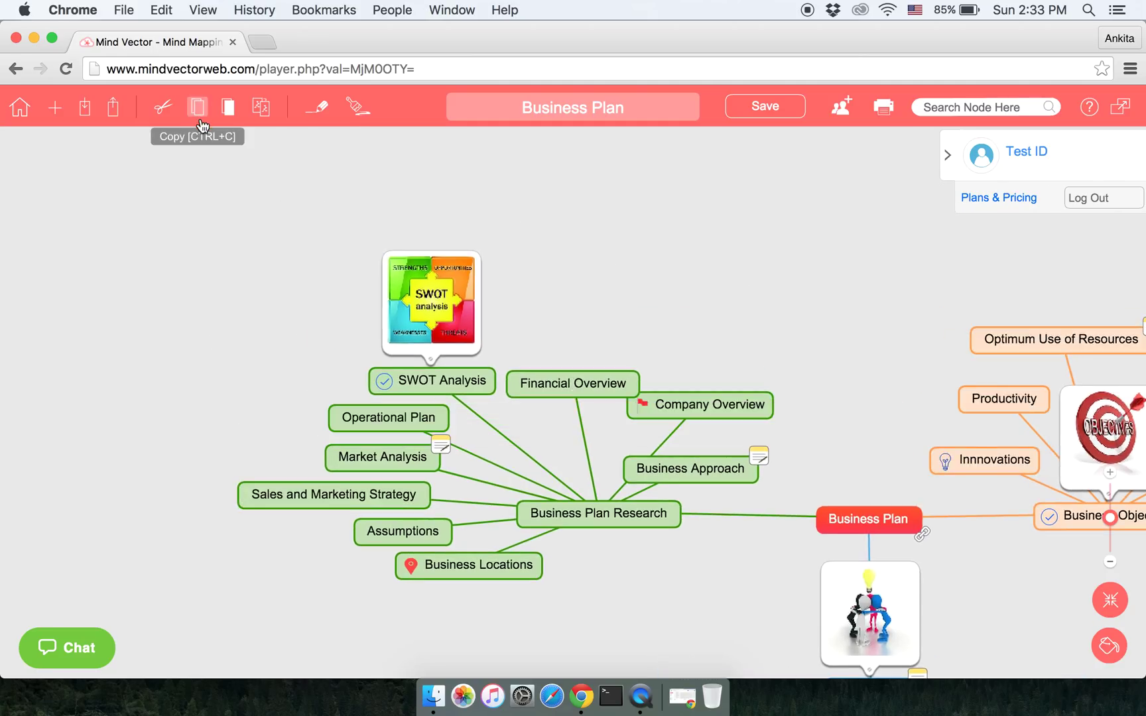
pyautogui.click(601, 515)
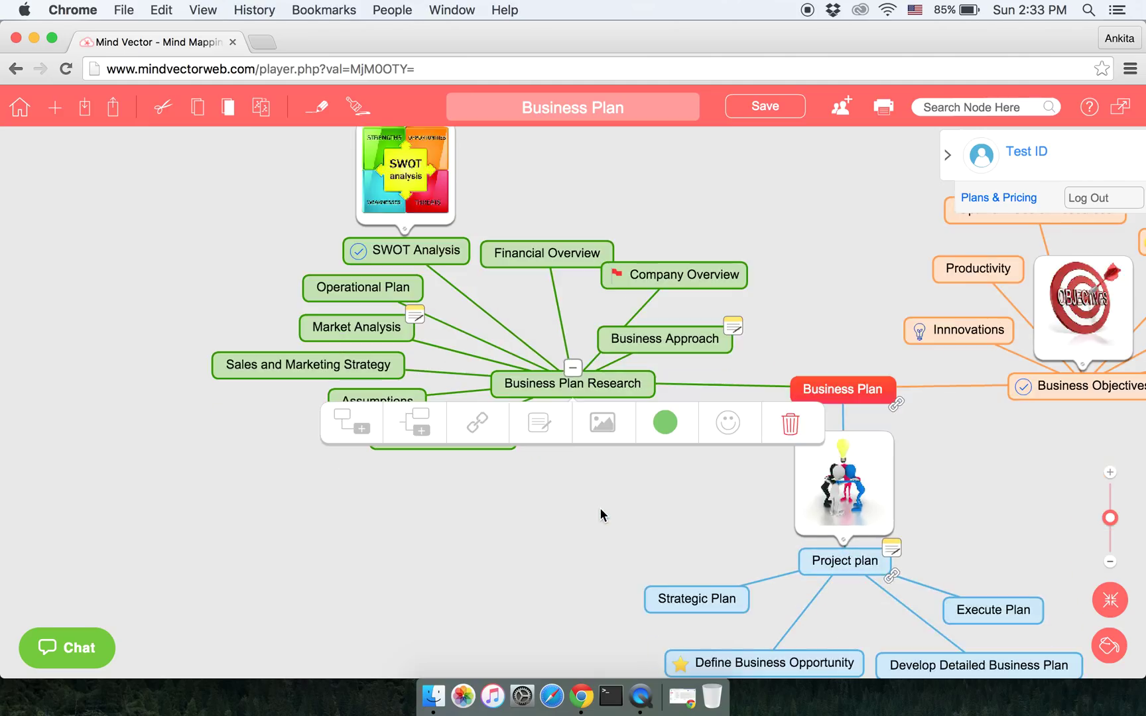
pyautogui.click(228, 123)
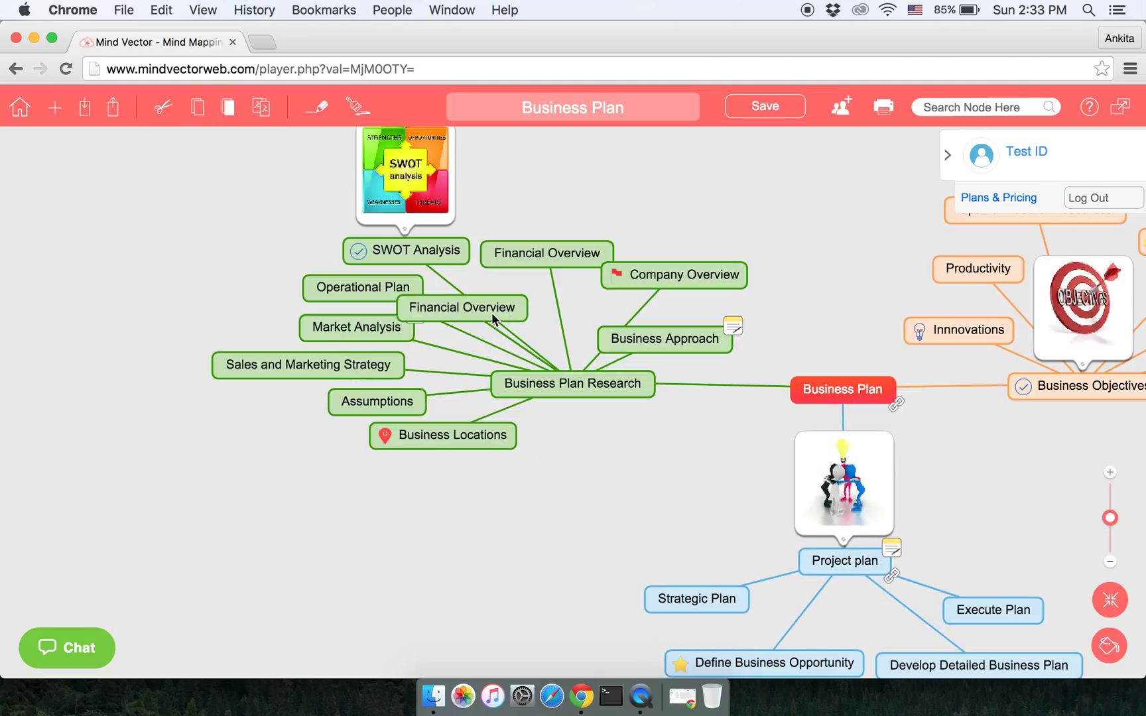
# Step: Delete the pasted Financial Overview copy and clear the node selection
pyautogui.click(494, 312)
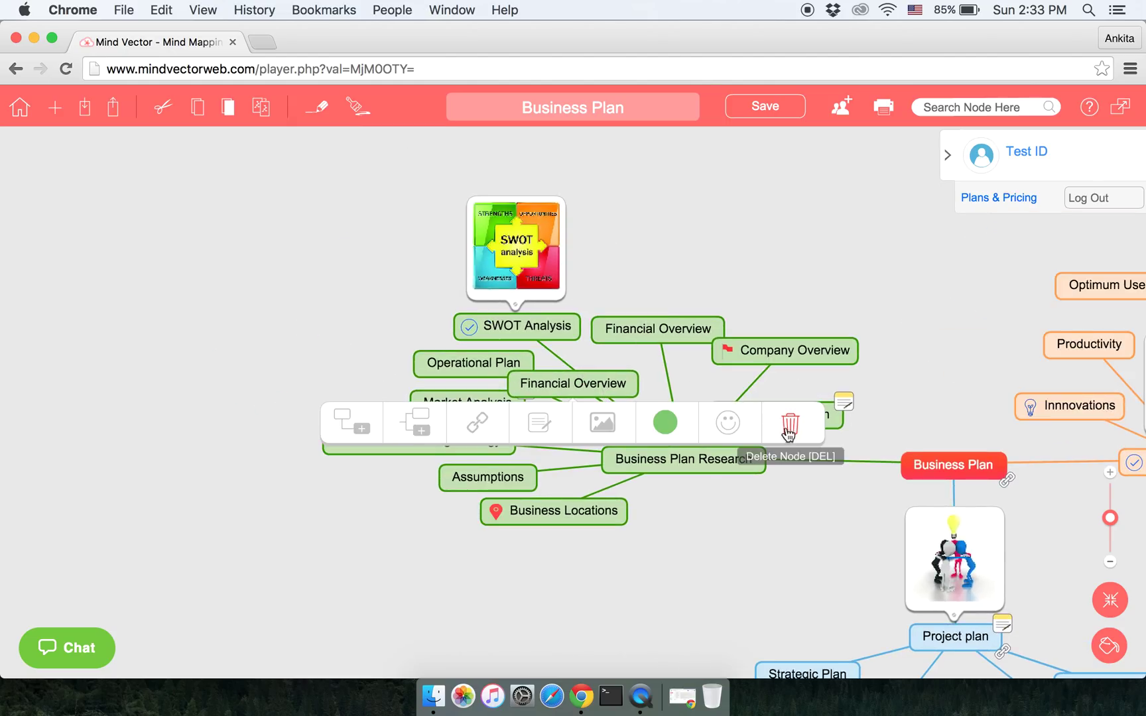
pyautogui.click(790, 431)
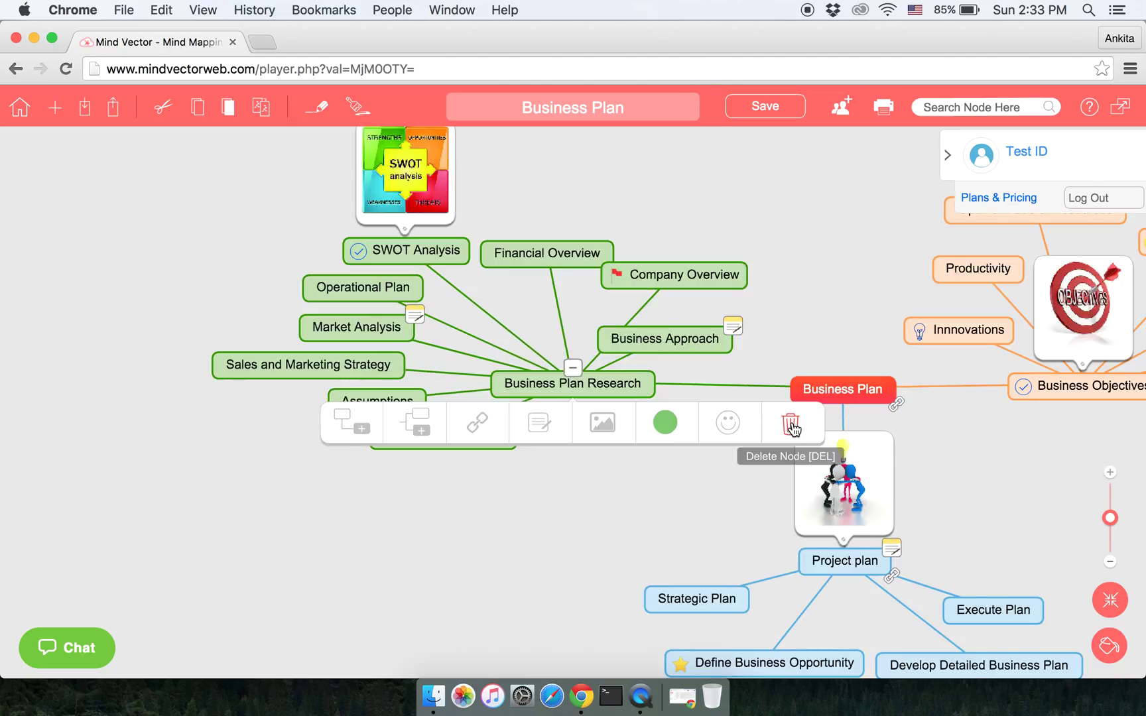
pyautogui.click(825, 230)
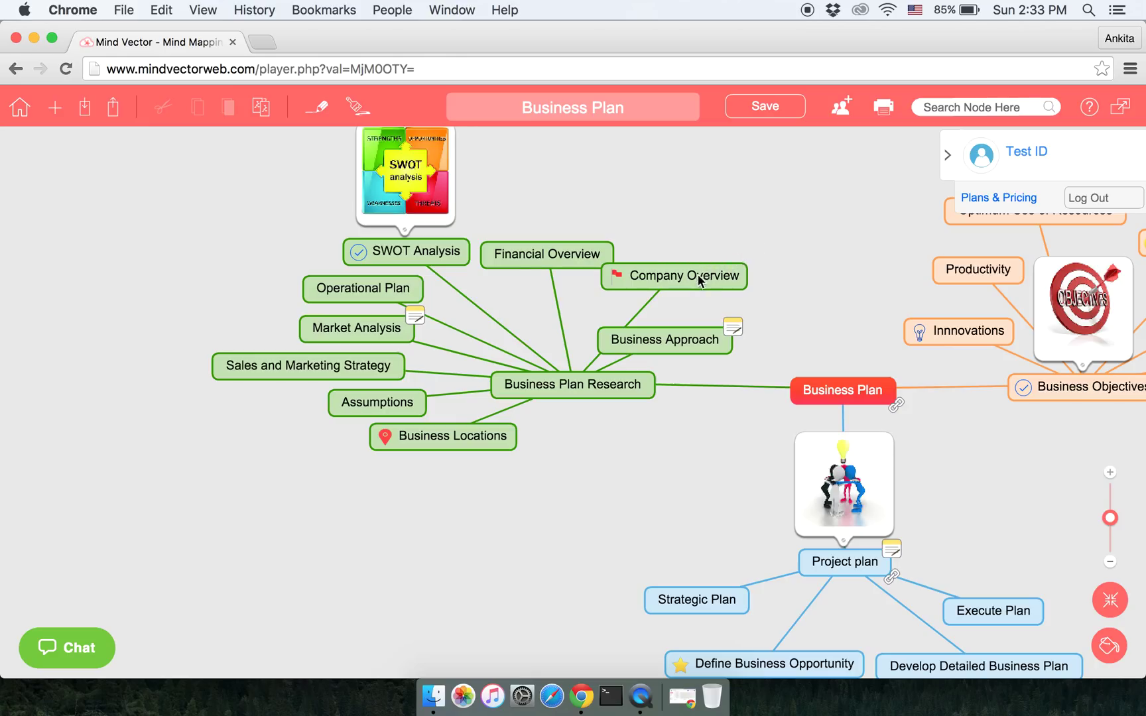
pyautogui.moveTo(698, 281); pyautogui.dragTo(707, 292)
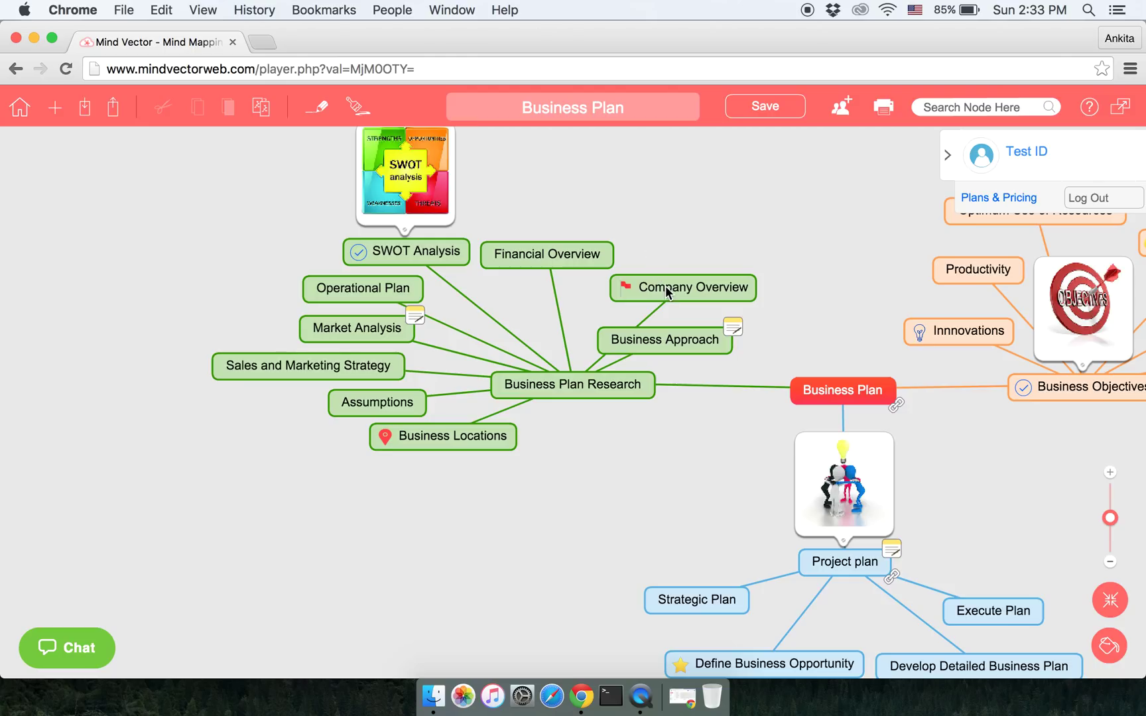
# Step: Drag Company Overview onto Financial Overview, then back onto Business Plan Research
pyautogui.moveTo(667, 292); pyautogui.dragTo(542, 264)
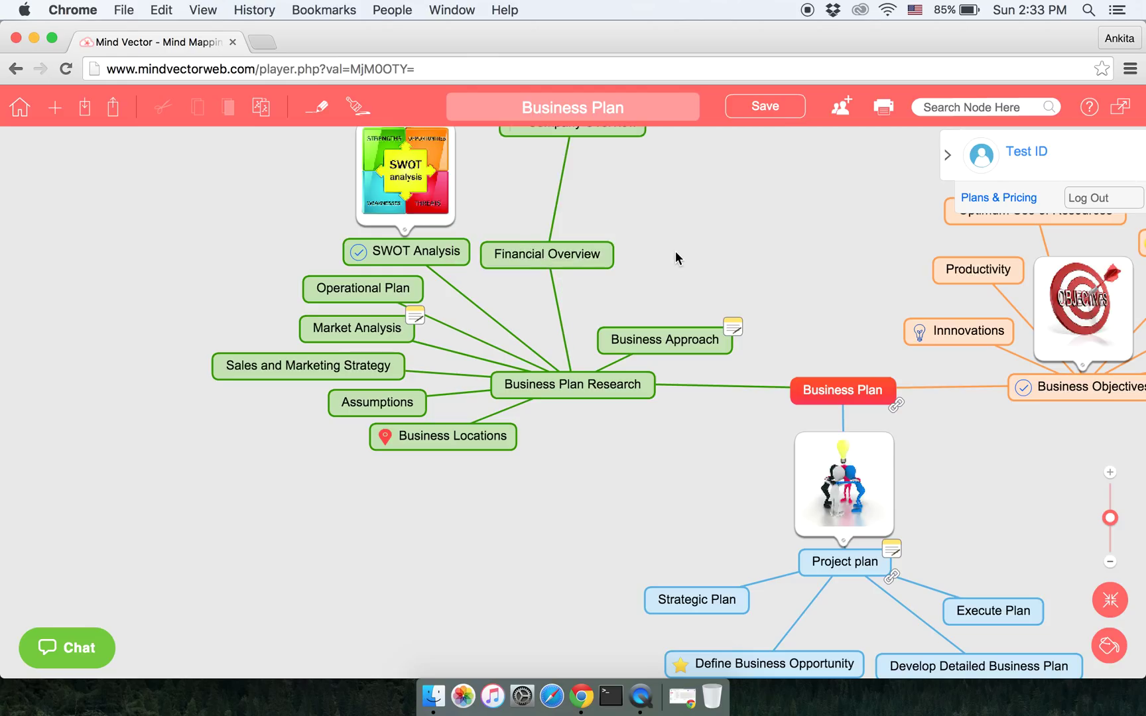
pyautogui.scroll(3, 671, 323)
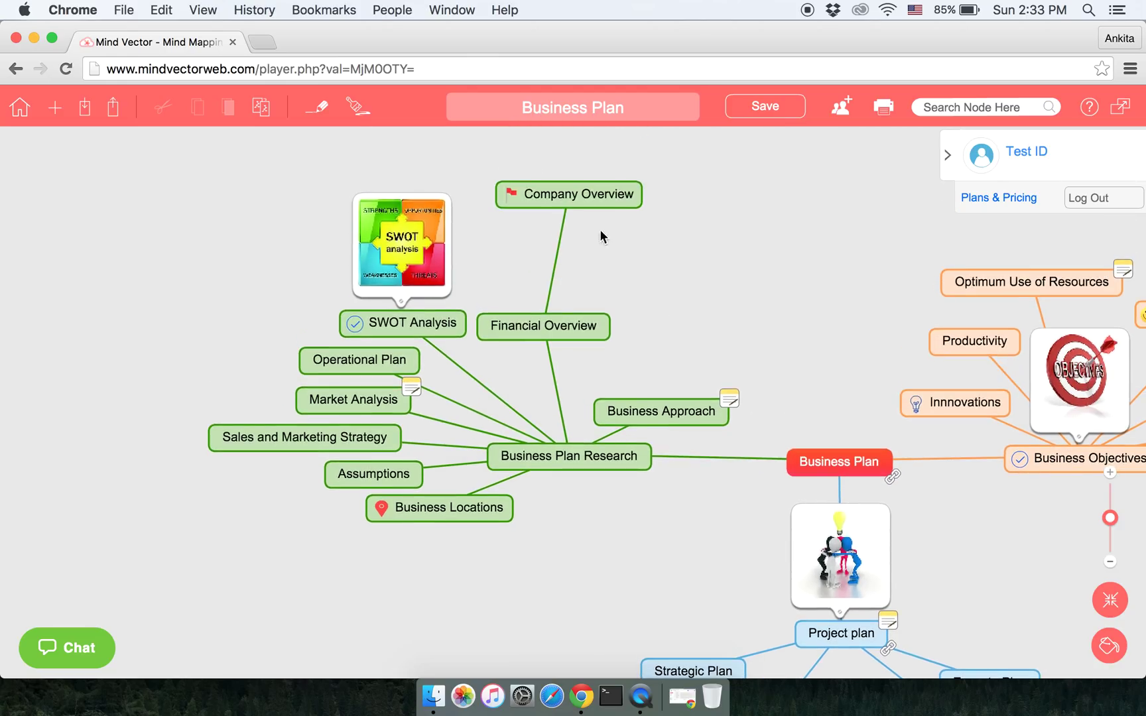
pyautogui.moveTo(593, 194); pyautogui.dragTo(590, 451)
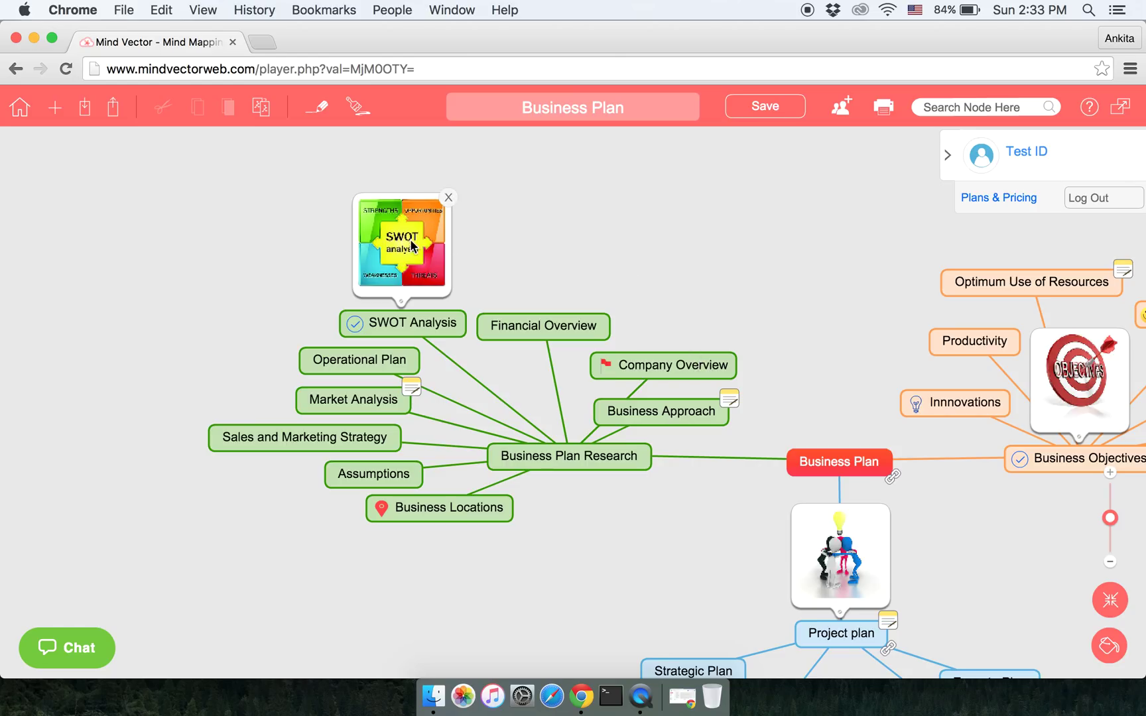
# Step: Save a duplicate of the map as 'Business Plan-Copy' and confirm the success message
pyautogui.click(262, 109)
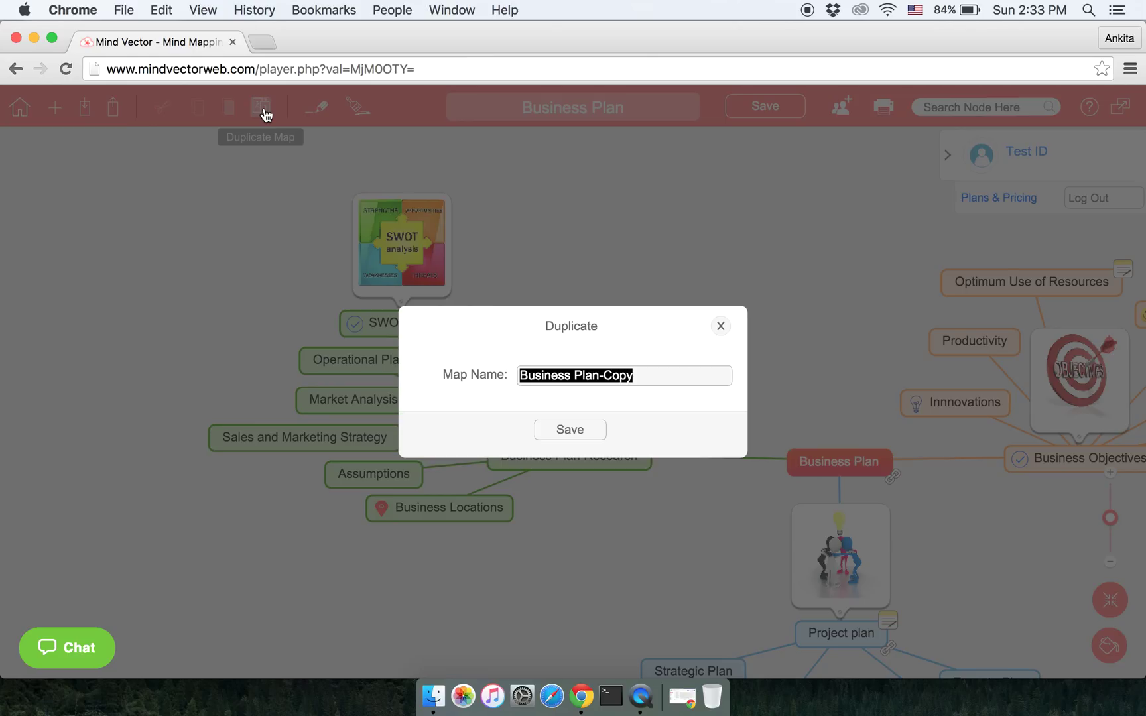
pyautogui.click(653, 376)
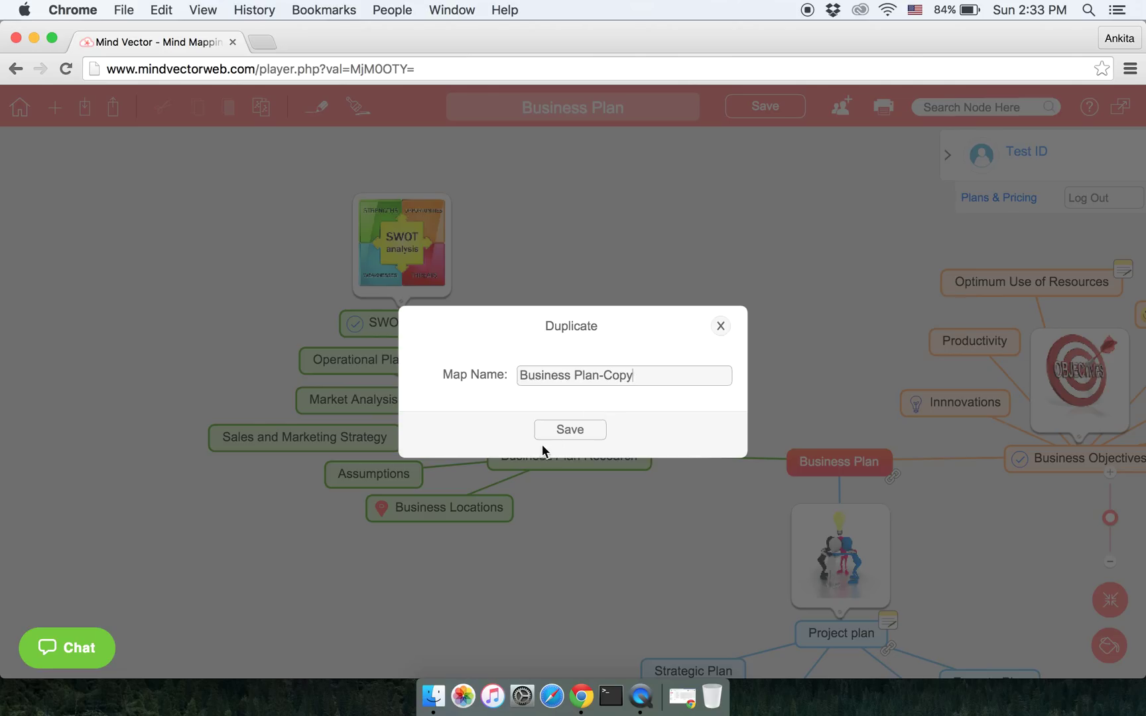
pyautogui.click(560, 431)
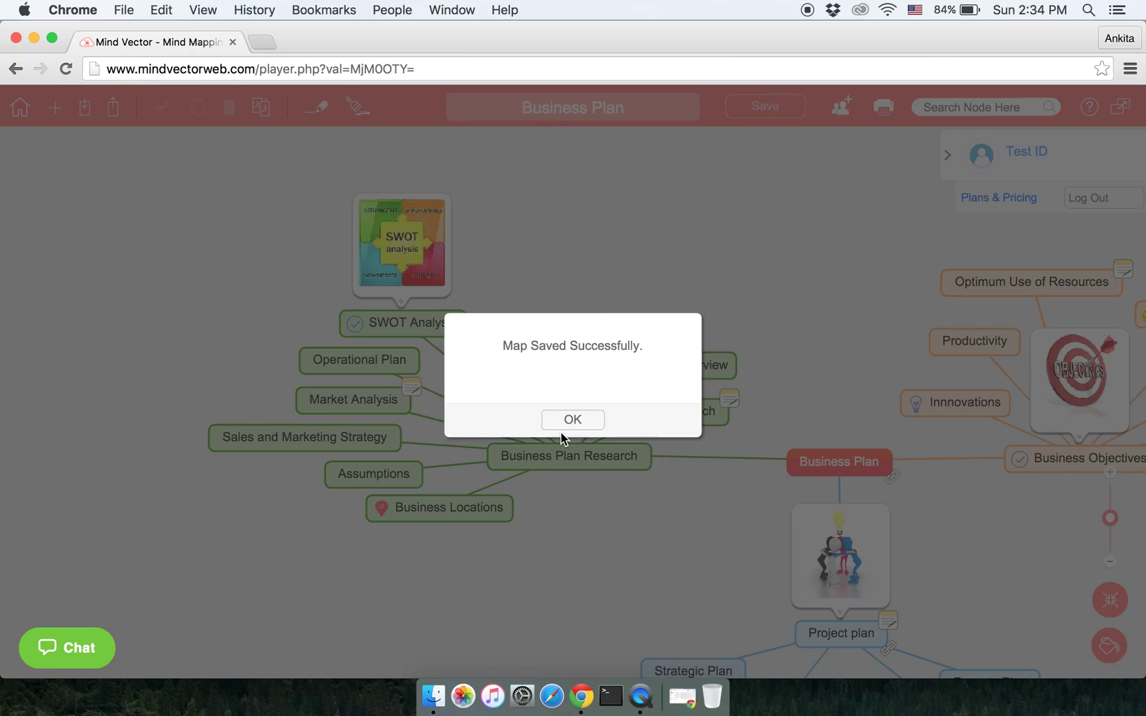
pyautogui.click(571, 420)
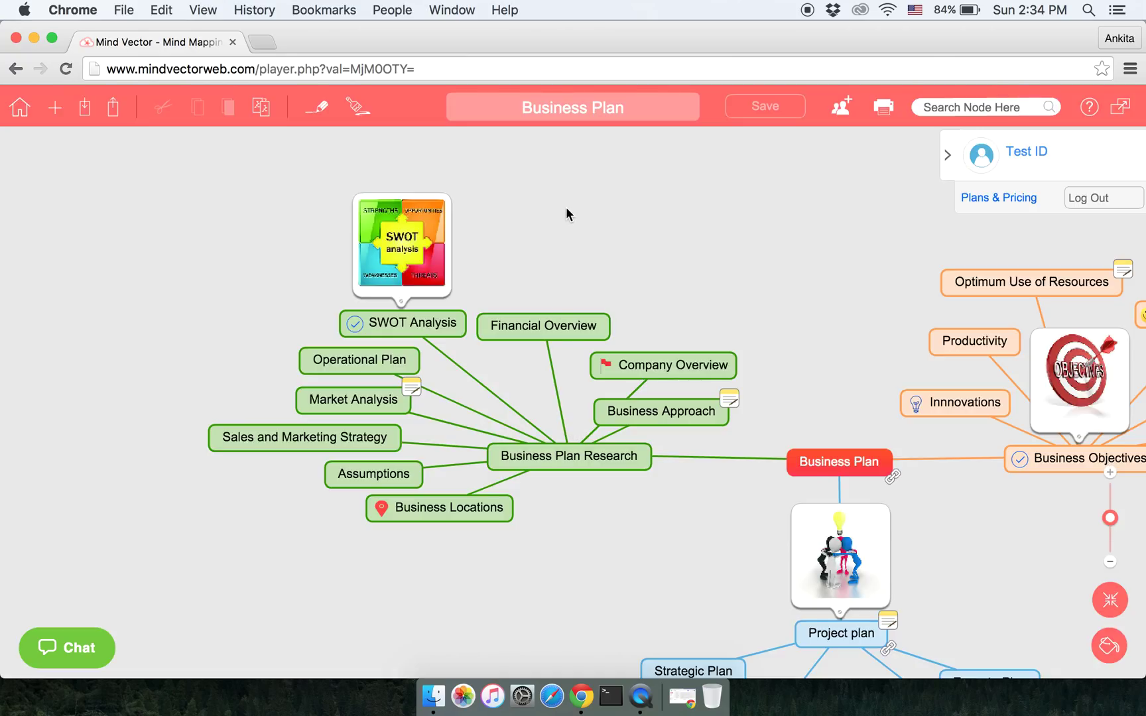
# Step: Export the map to the Desktop as the CSV file Business Plan.csv
pyautogui.click(113, 115)
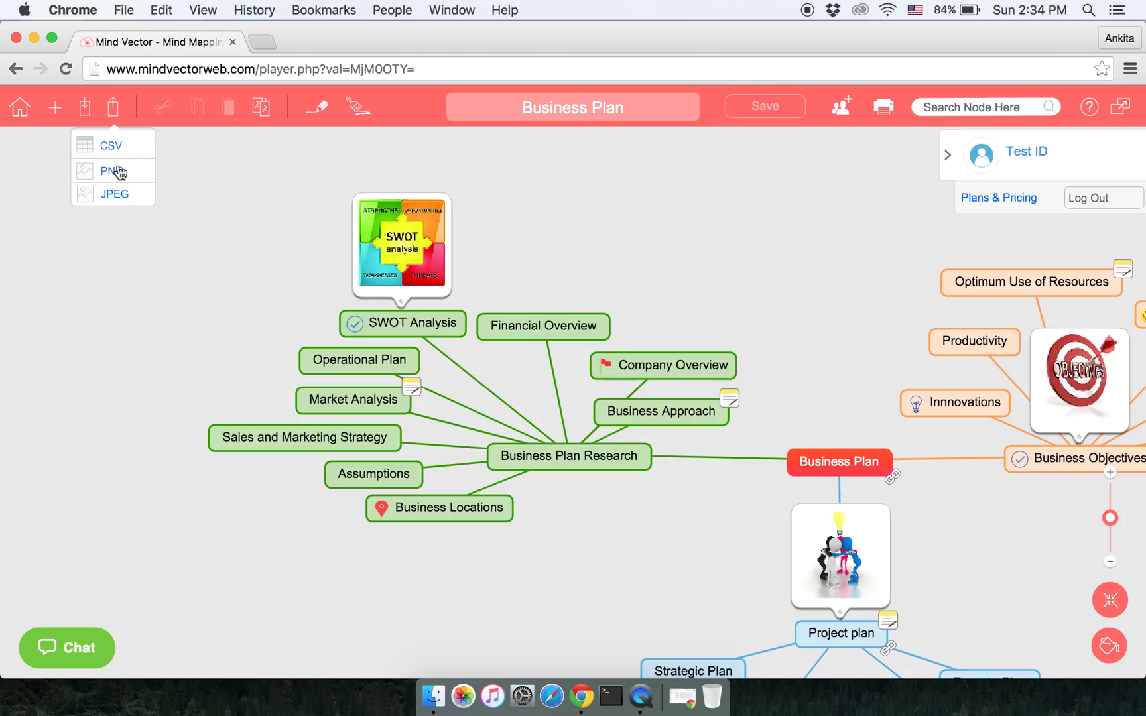
pyautogui.click(124, 149)
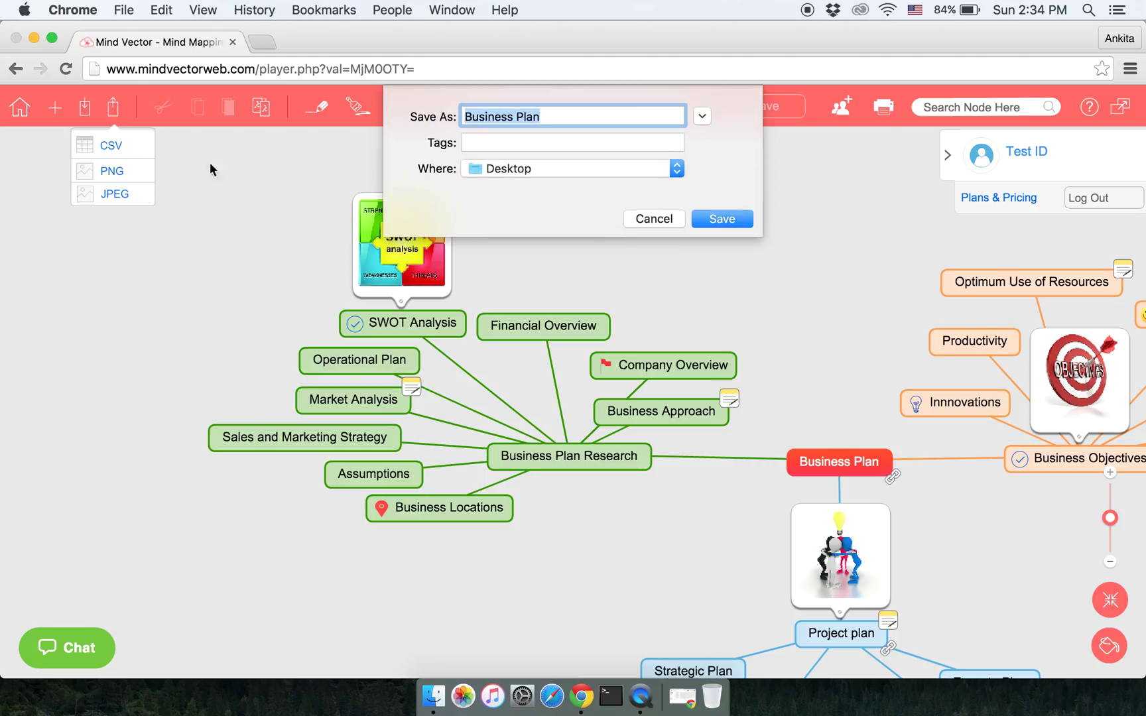
pyautogui.click(723, 218)
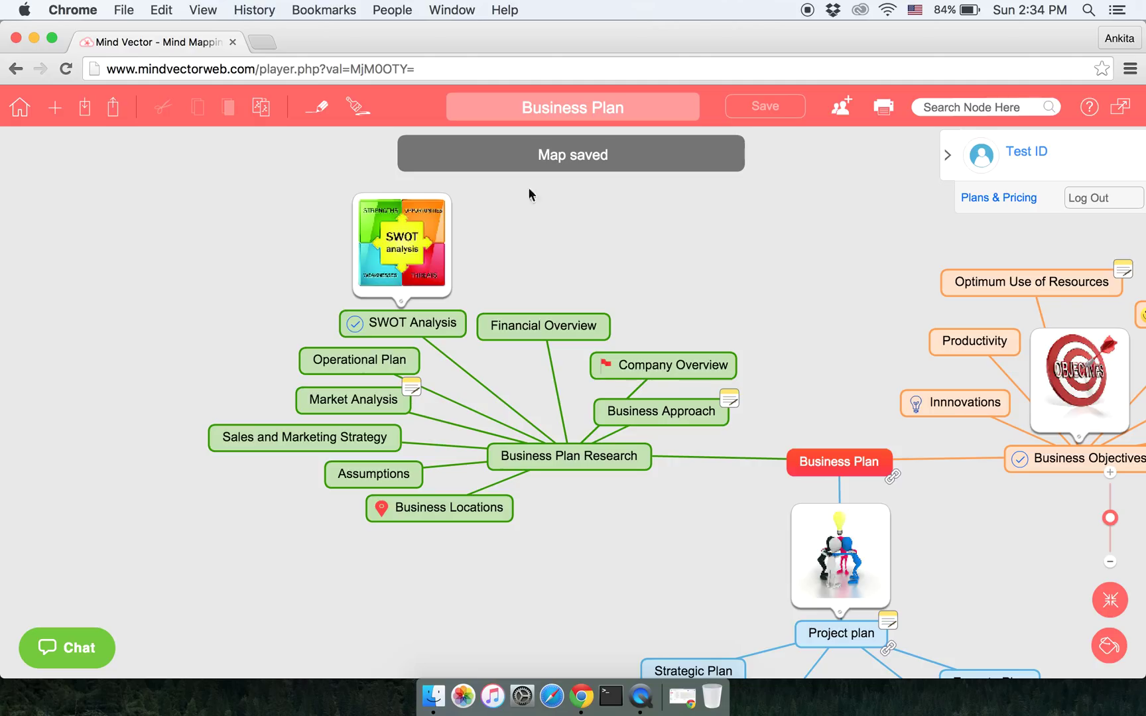
# Step: Export the map to the Desktop as the PNG image Business Plan.png
pyautogui.click(113, 109)
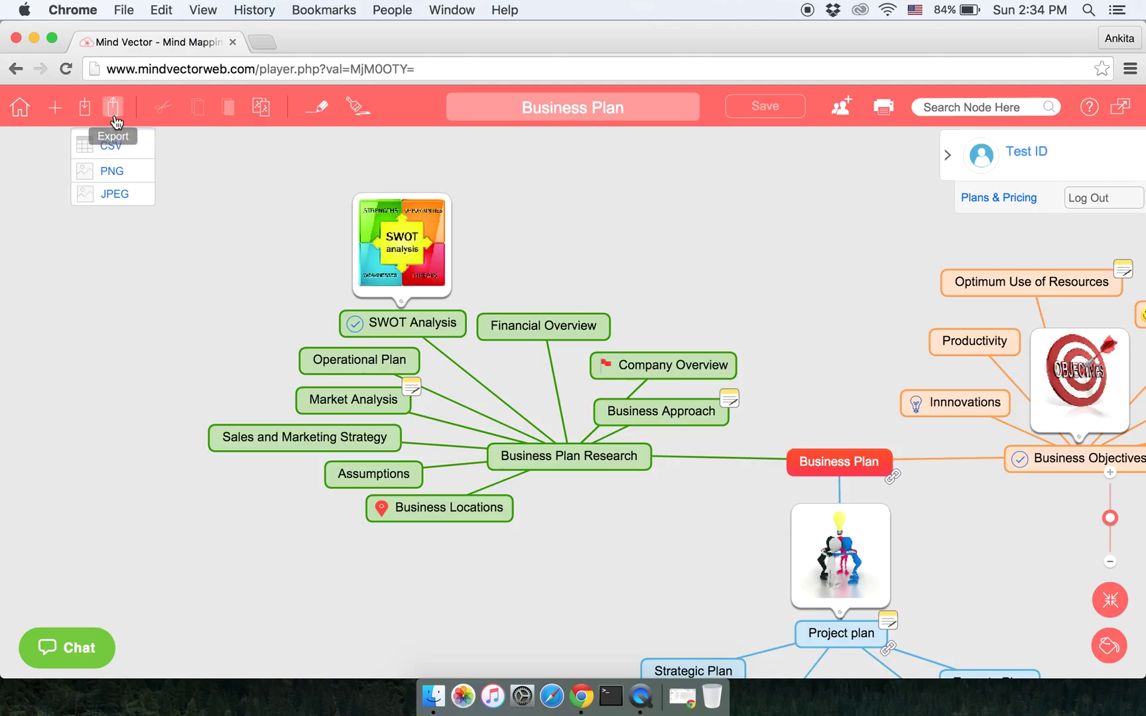
pyautogui.click(120, 178)
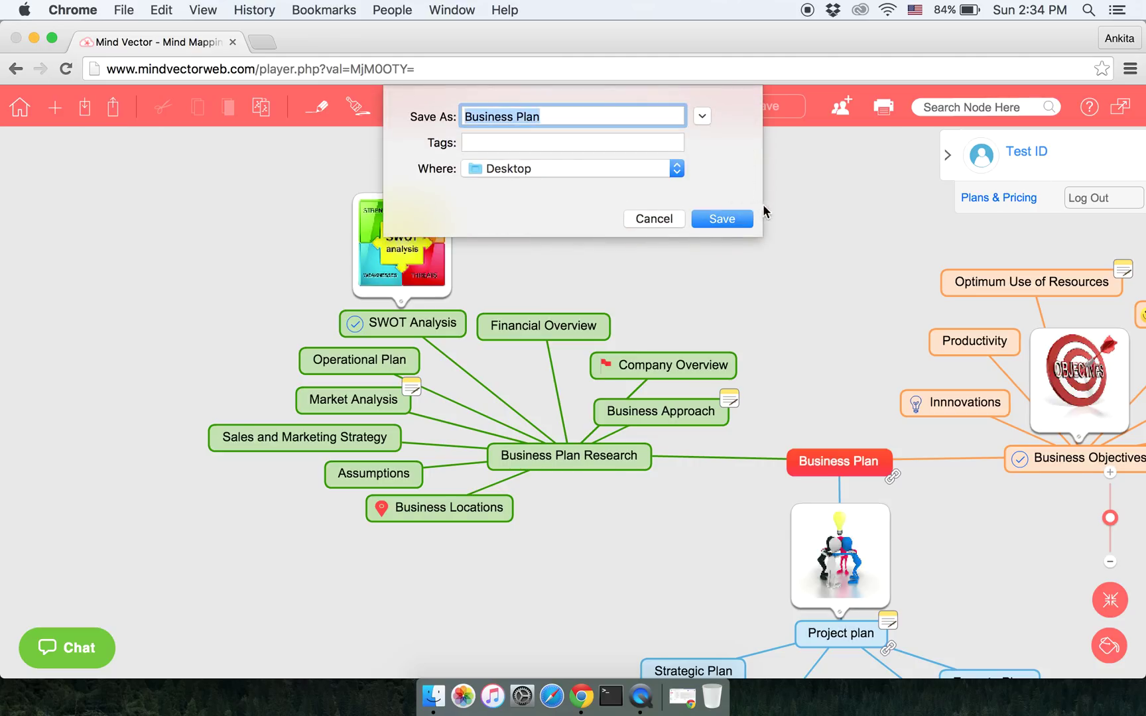
pyautogui.click(732, 219)
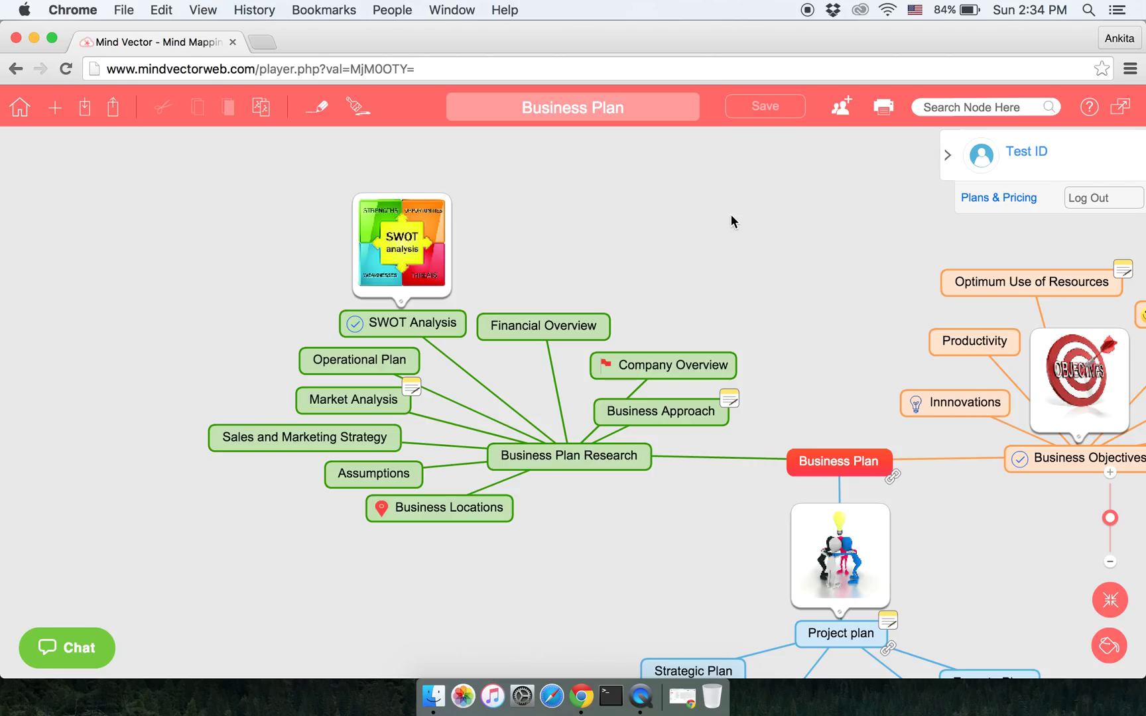
pyautogui.click(88, 116)
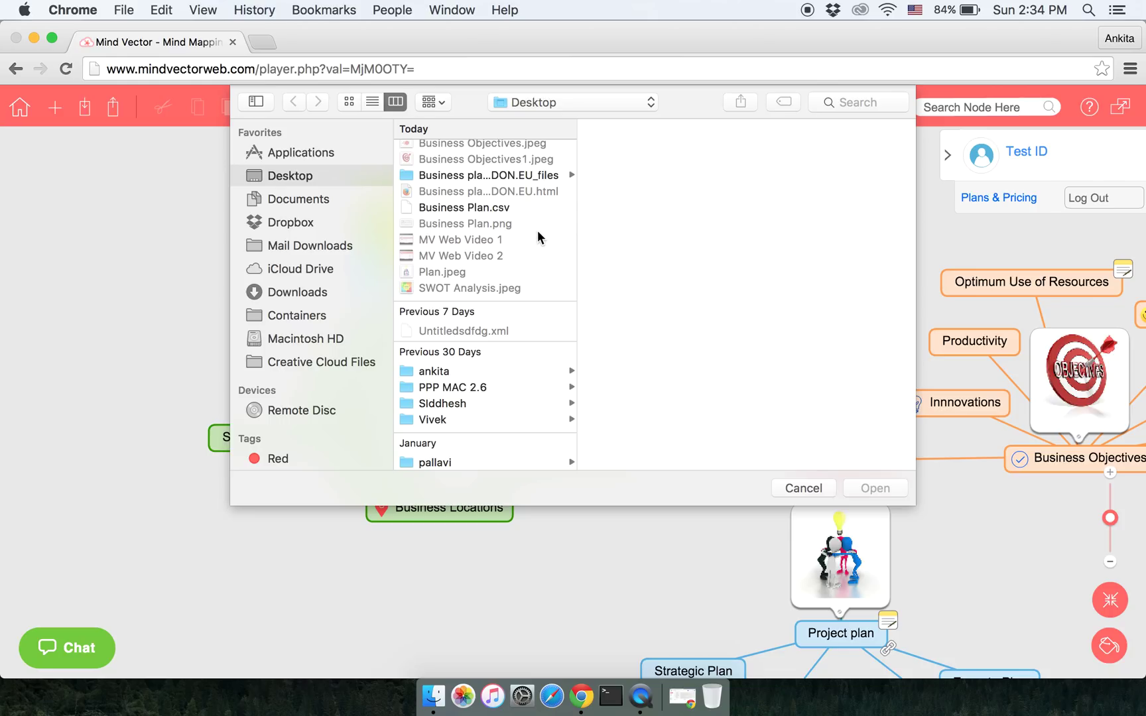
pyautogui.scroll(-2, 538, 230)
pyautogui.scroll(2, 537, 230)
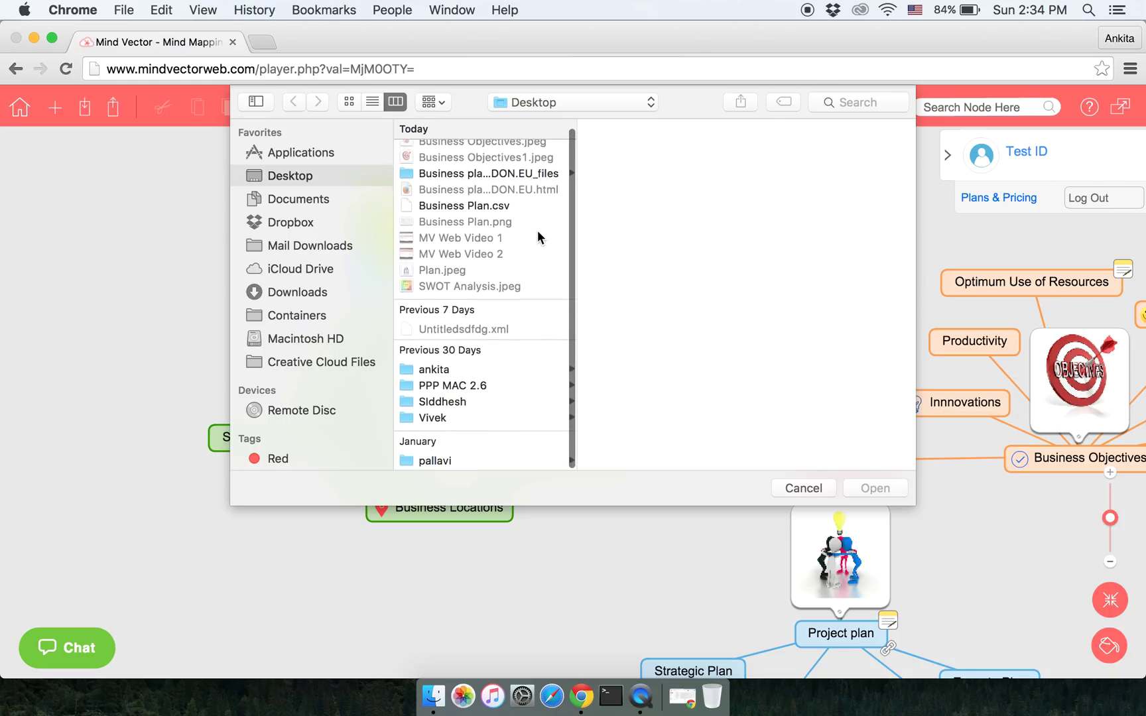
pyautogui.click(465, 419)
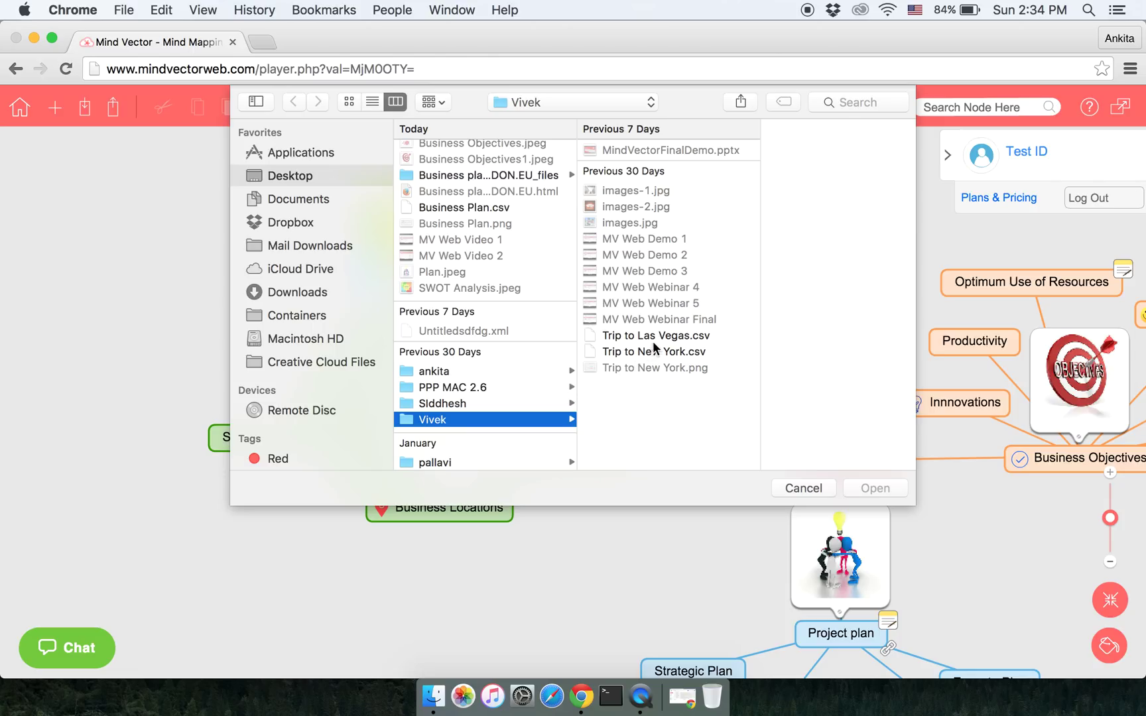
pyautogui.click(658, 335)
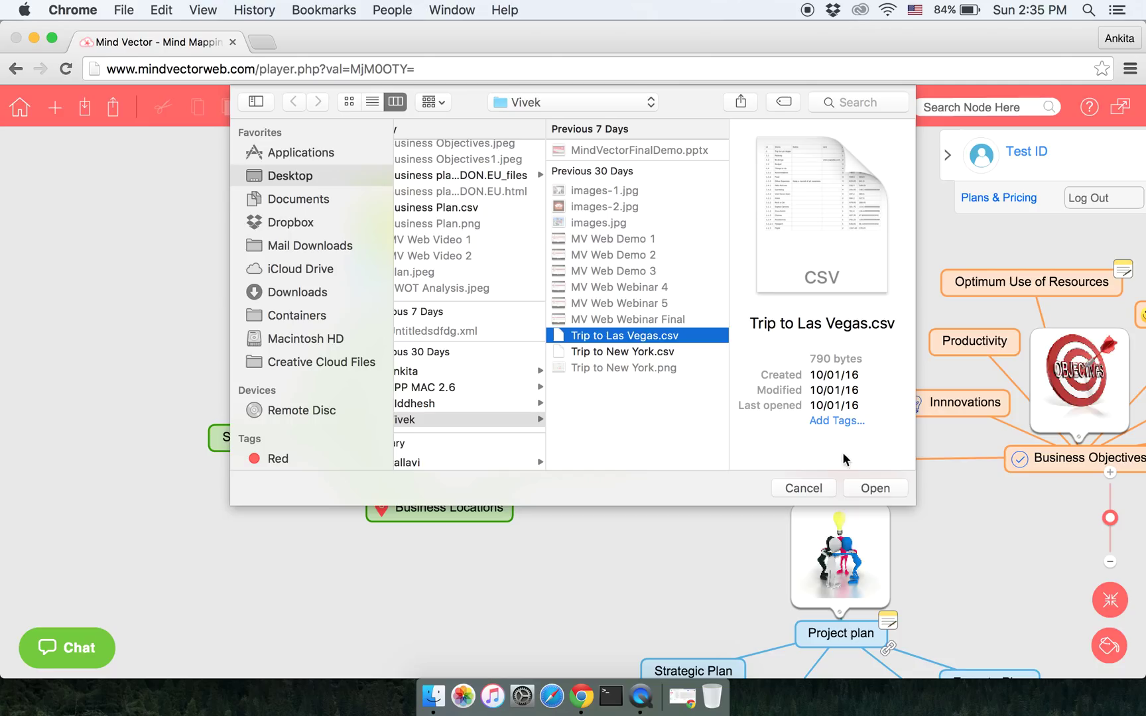
pyautogui.click(799, 489)
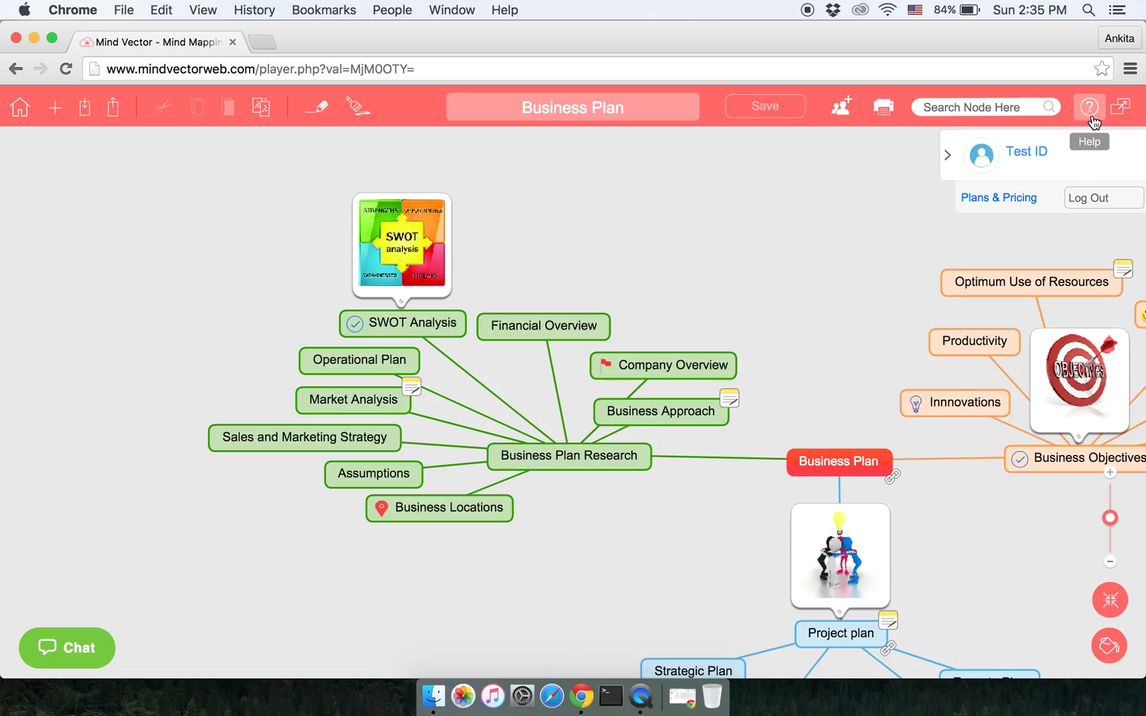
# Step: Switch the Business Plan map view to full screen
pyautogui.click(1129, 117)
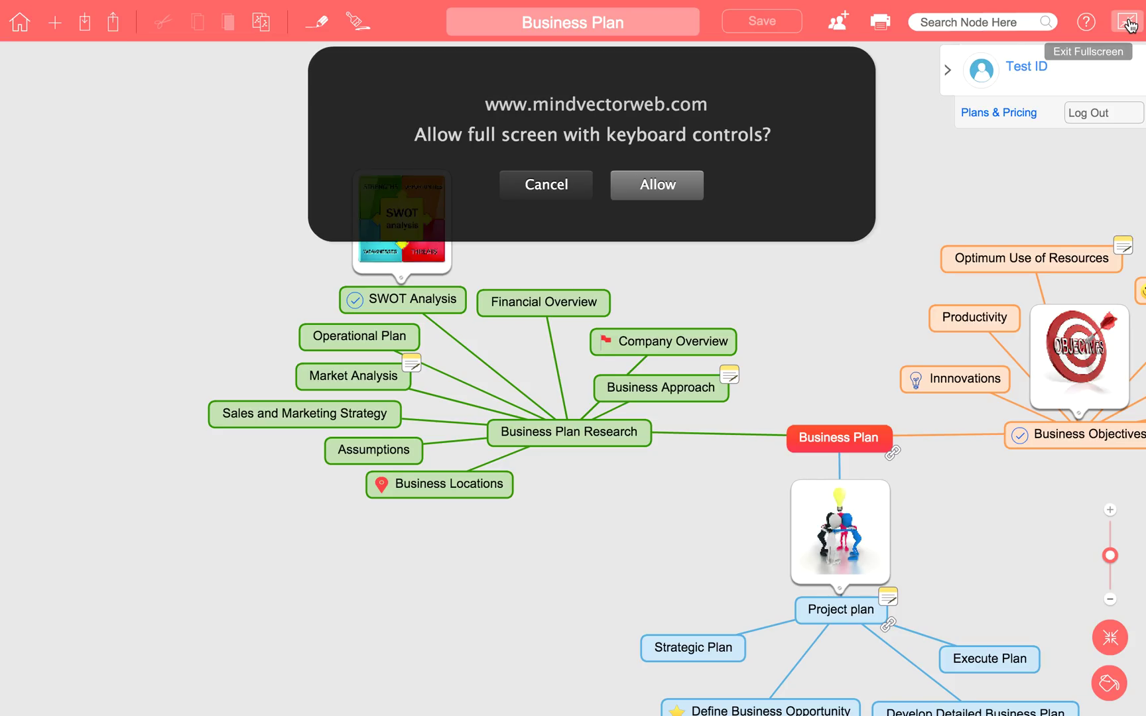
# Step: Decline the full-screen prompt and re-center the map on the Business Plan node
pyautogui.click(547, 188)
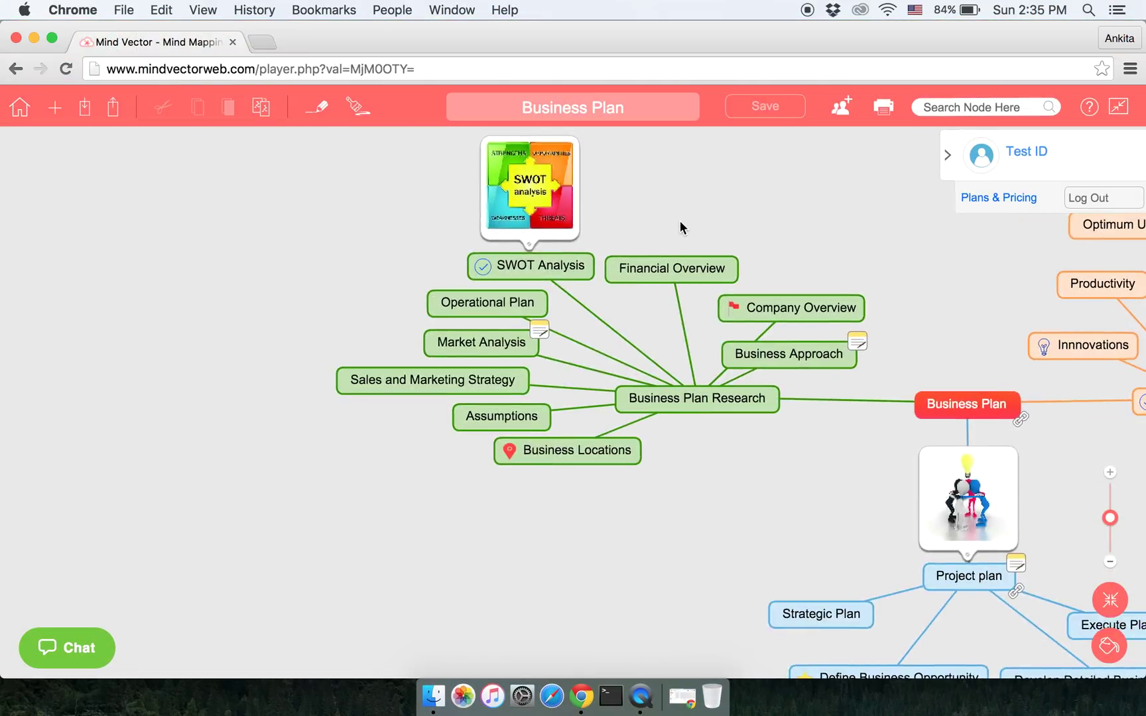
pyautogui.moveTo(681, 222); pyautogui.dragTo(699, 195)
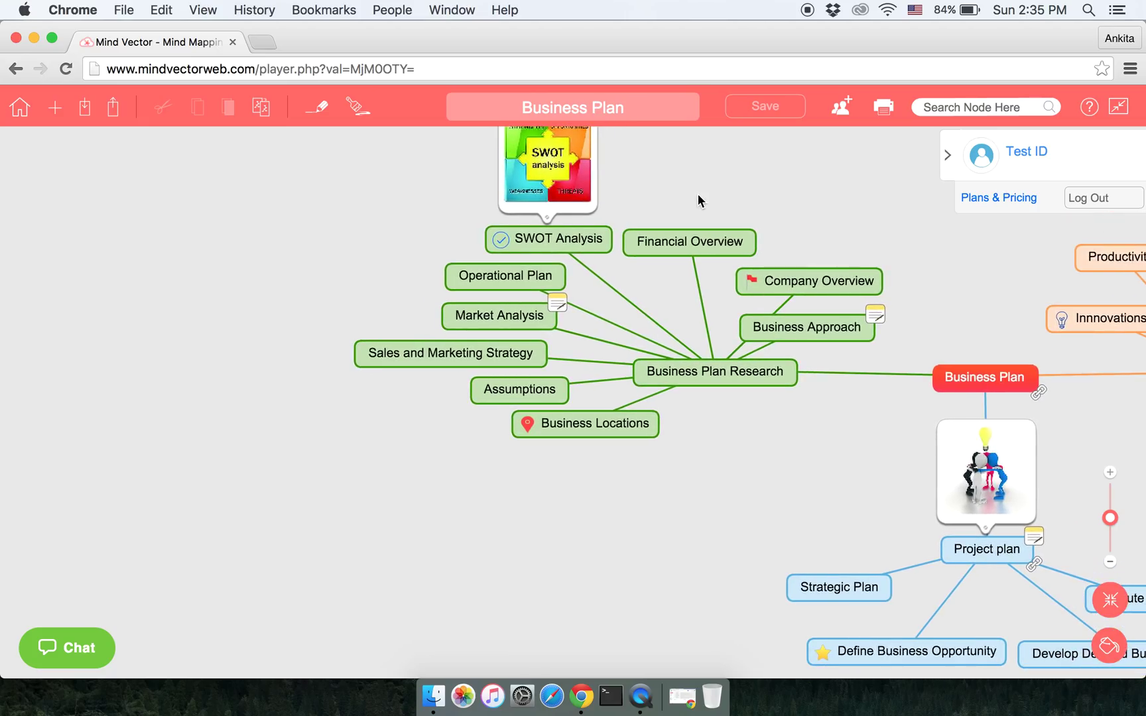
pyautogui.click(1111, 600)
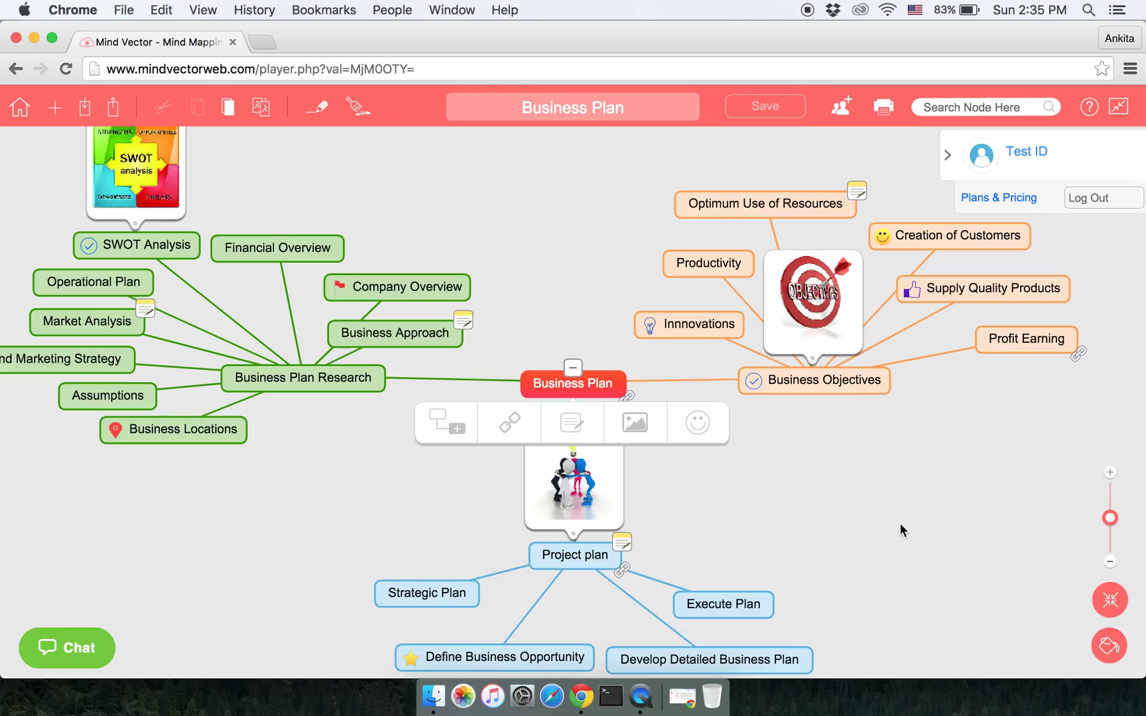